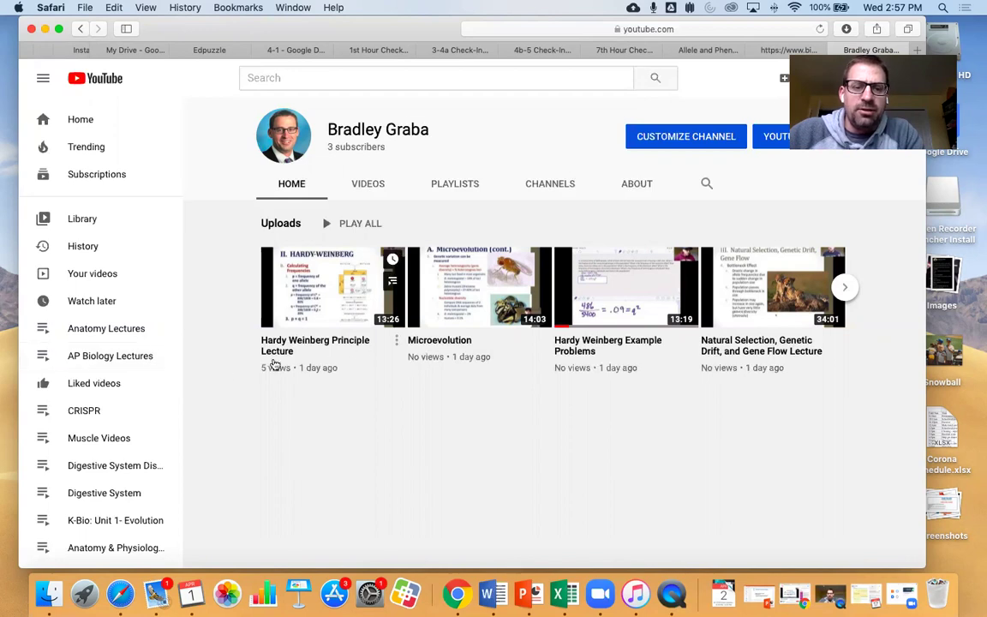
Step: Hide Safari and open Selection_Coefficient.xls from the Finder Downloads list in Excel
left_click(46, 29)
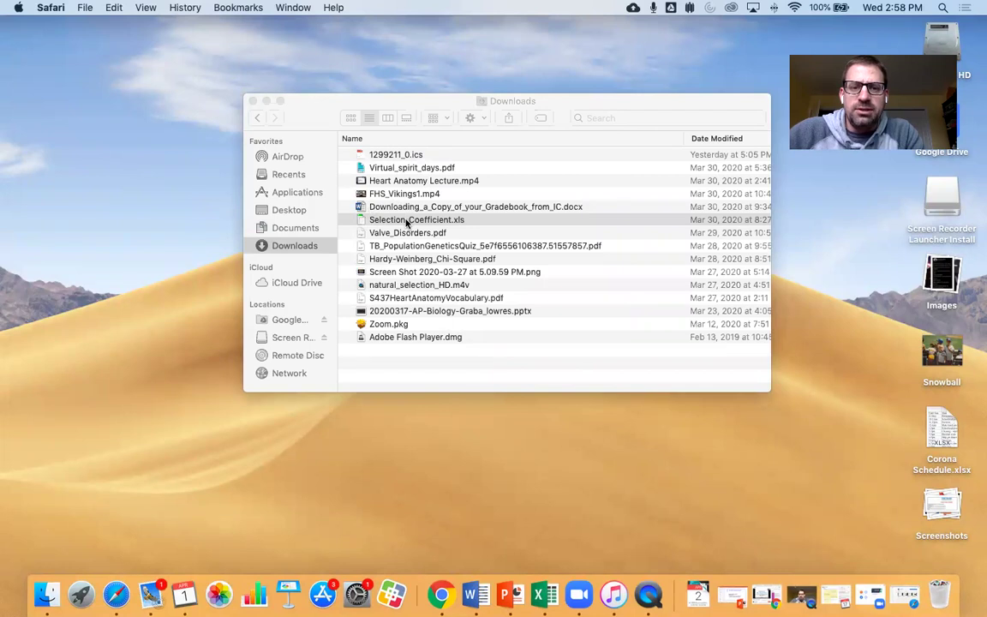
double_click(407, 220)
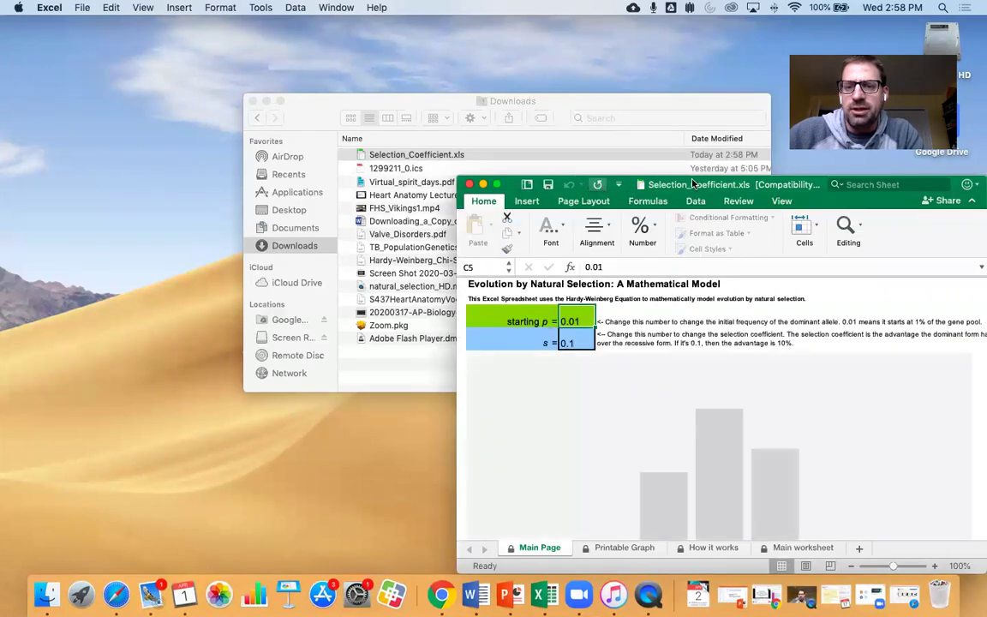
Step: Drag the workbook window up and left so the Main Page chart is fully visible
left_click_drag(733, 183, 499, 63)
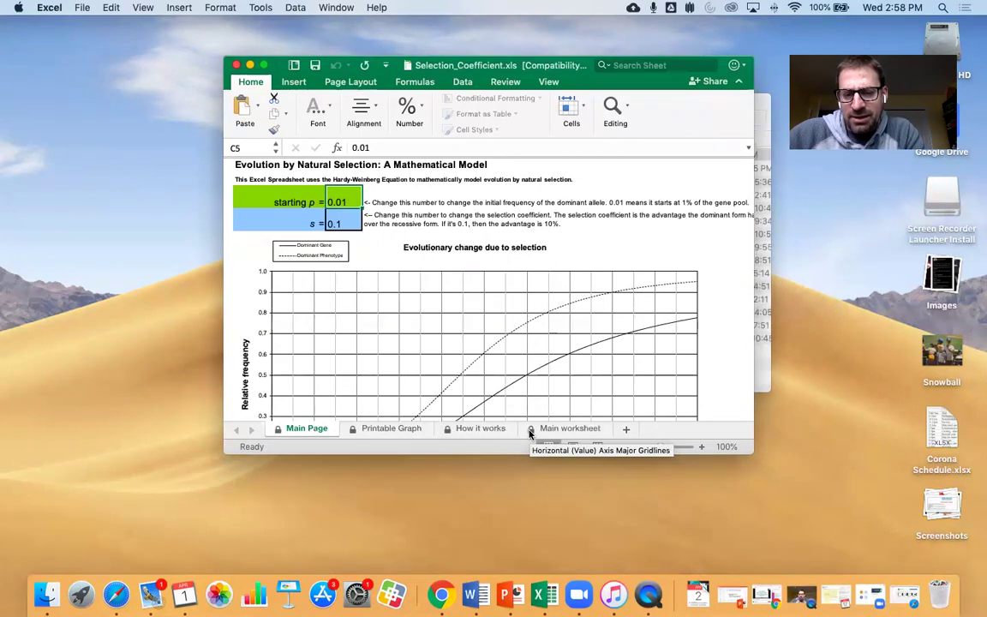
Step: Unprotect the Main worksheet and select the selection coefficient cell B4
right_click(529, 433)
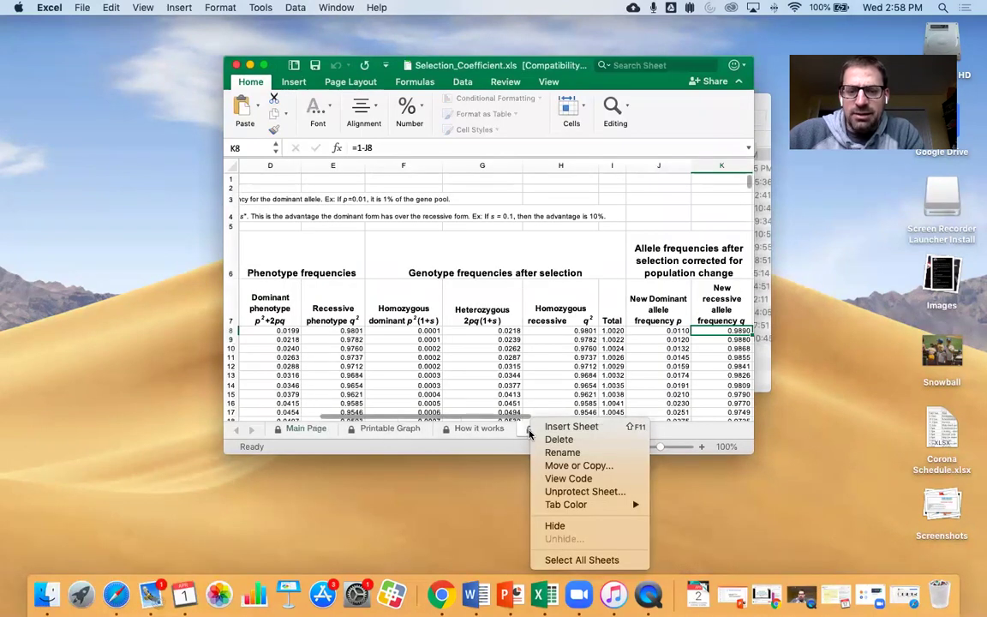
left_click(557, 492)
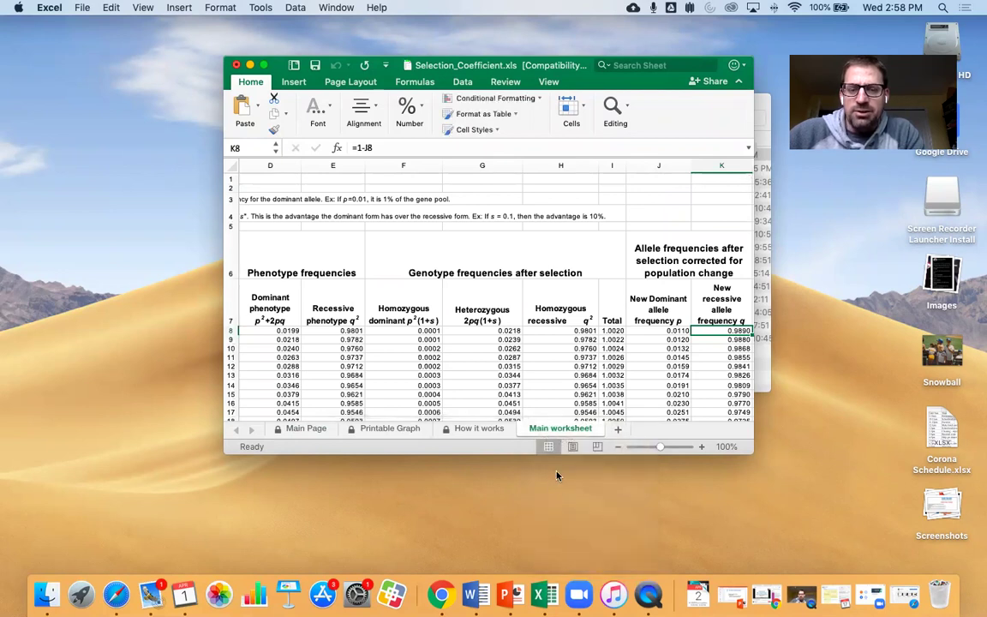
scroll(494, 321, "left", 5)
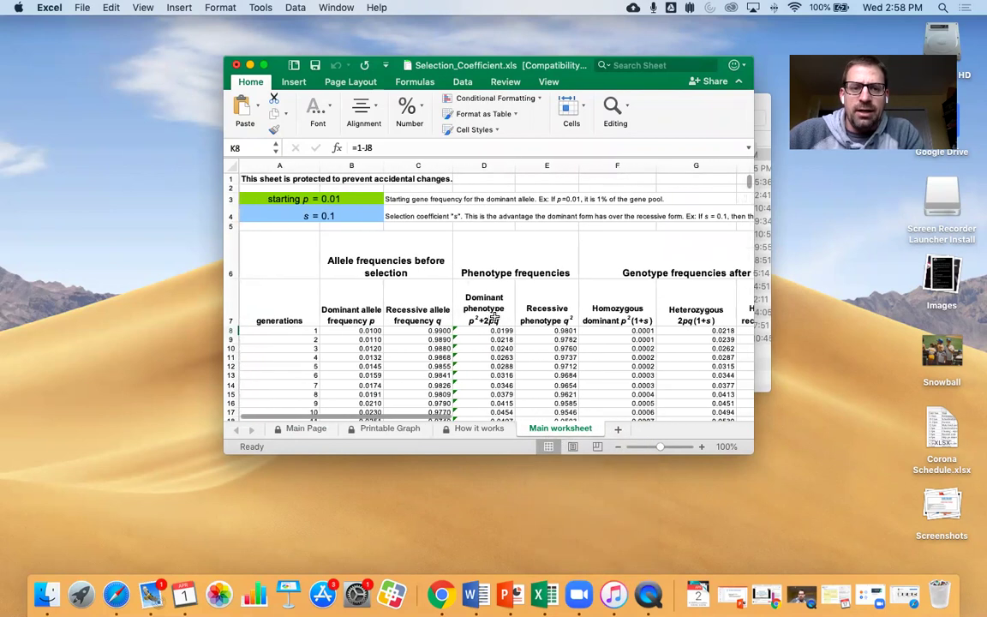
left_click(345, 216)
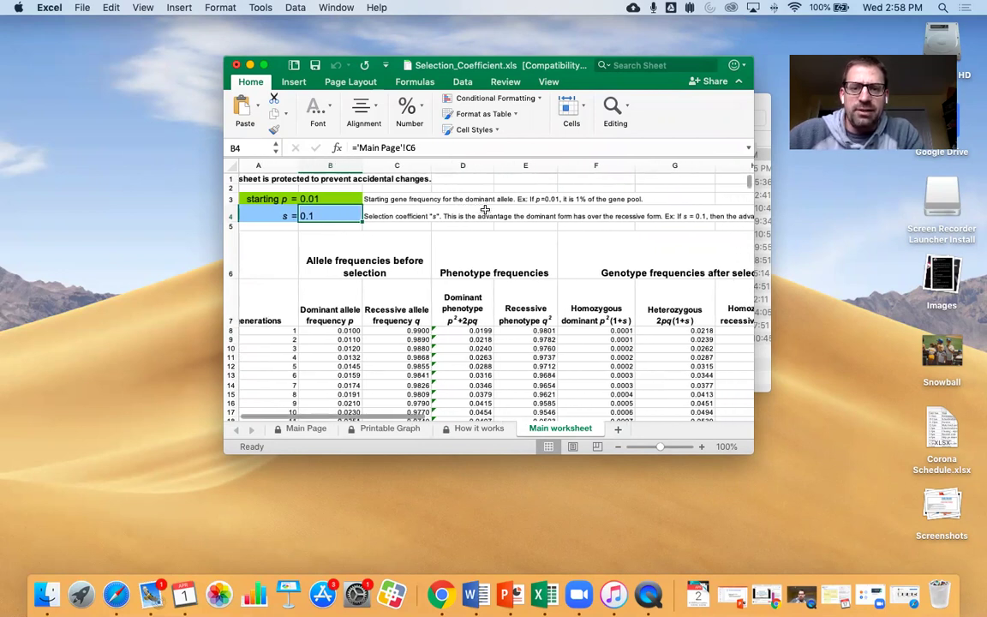
scroll(485, 209, "right", 3)
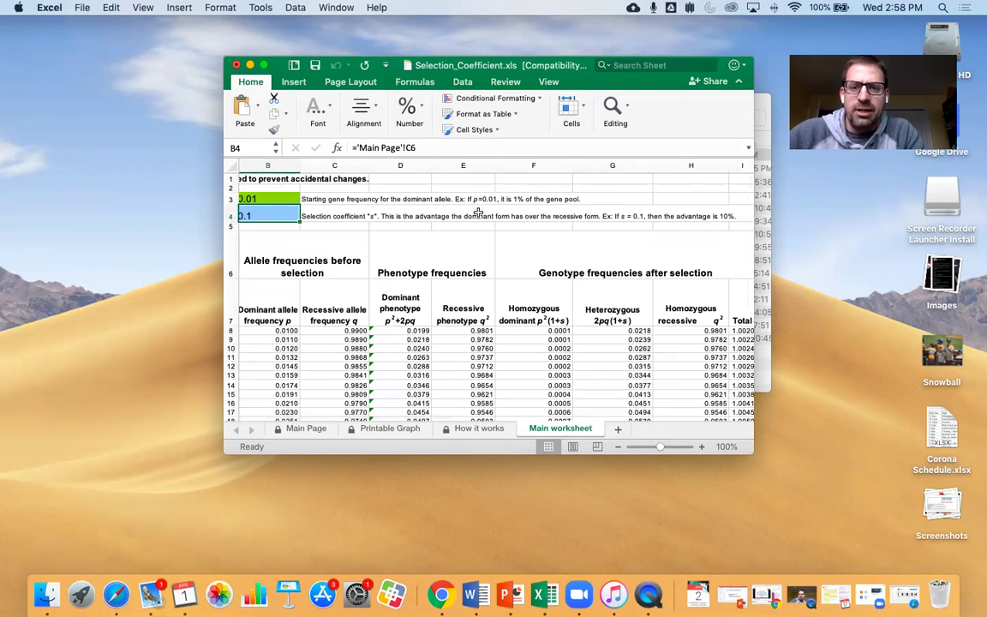
scroll(485, 215, "left", 3)
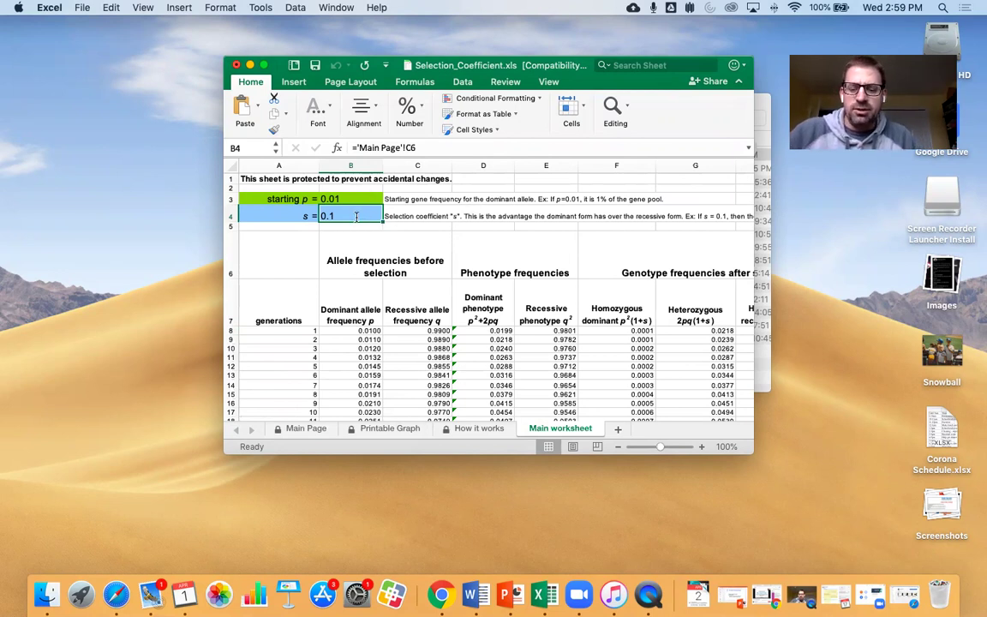
Step: Try selection coefficient values of 0.01 and then 0.5 in cell B4
type("0.")
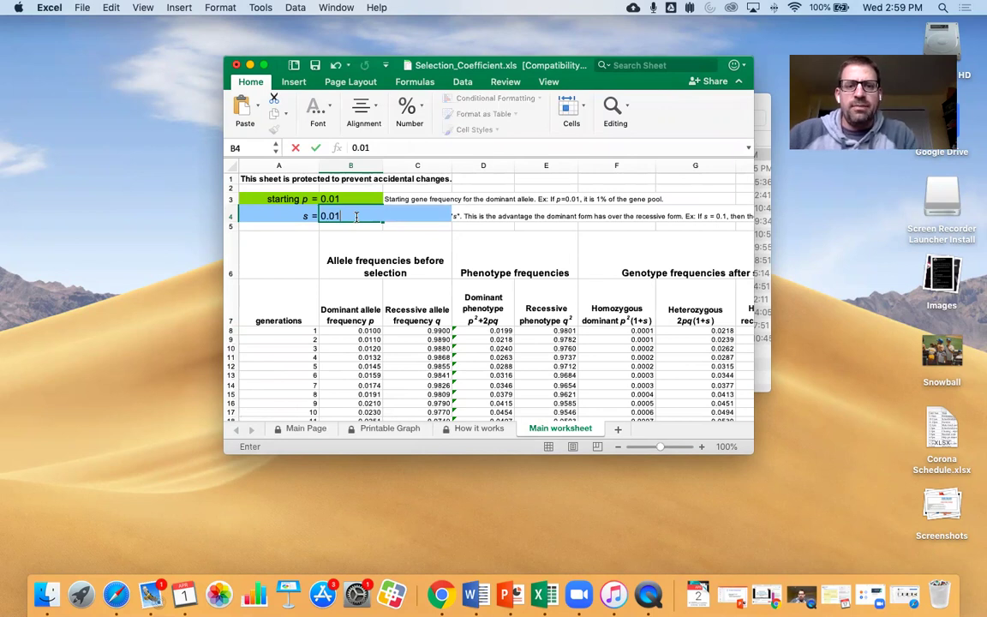
key("Return")
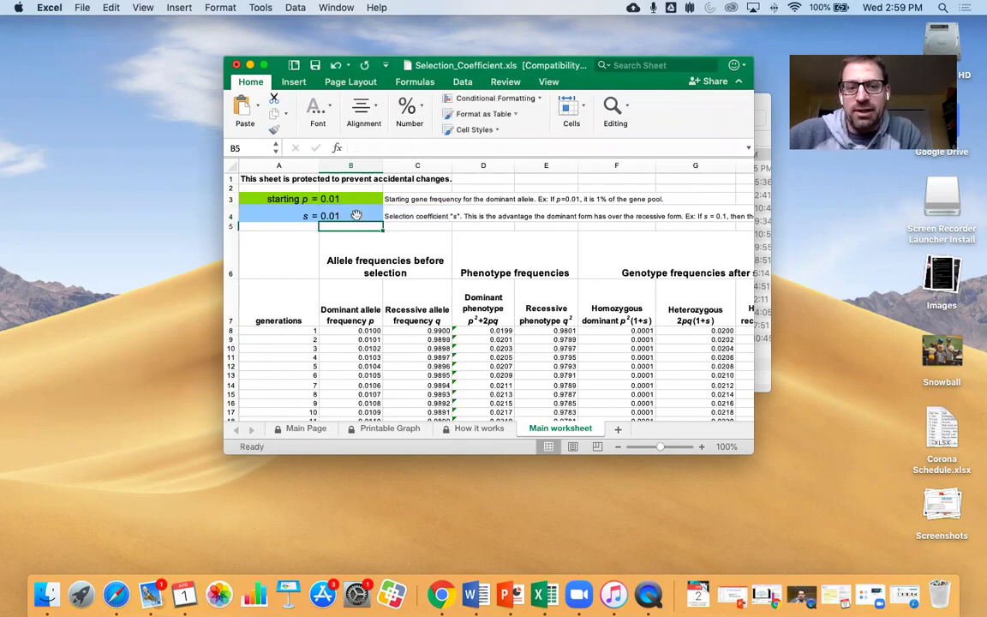
left_click(356, 215)
type("0.")
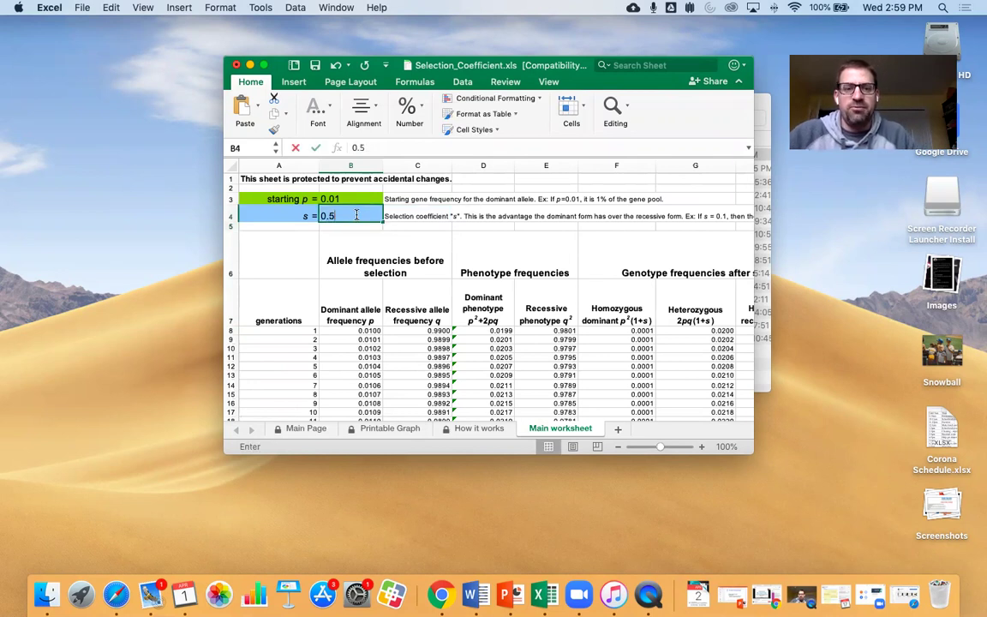
key("Return")
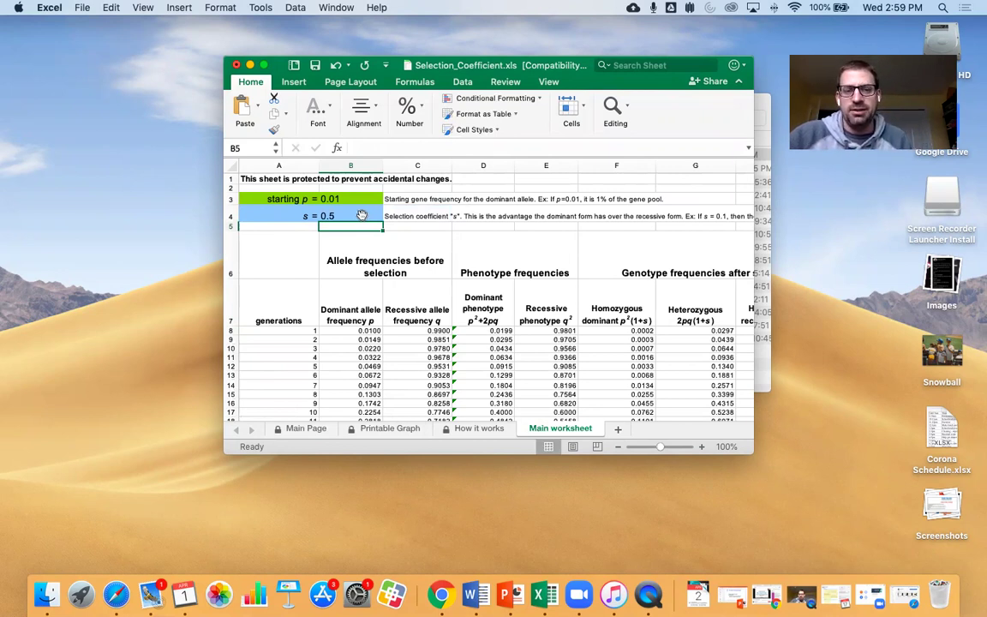
Step: Reset the selection coefficient in B4 back to 0.1
left_click(362, 215)
type("0.1")
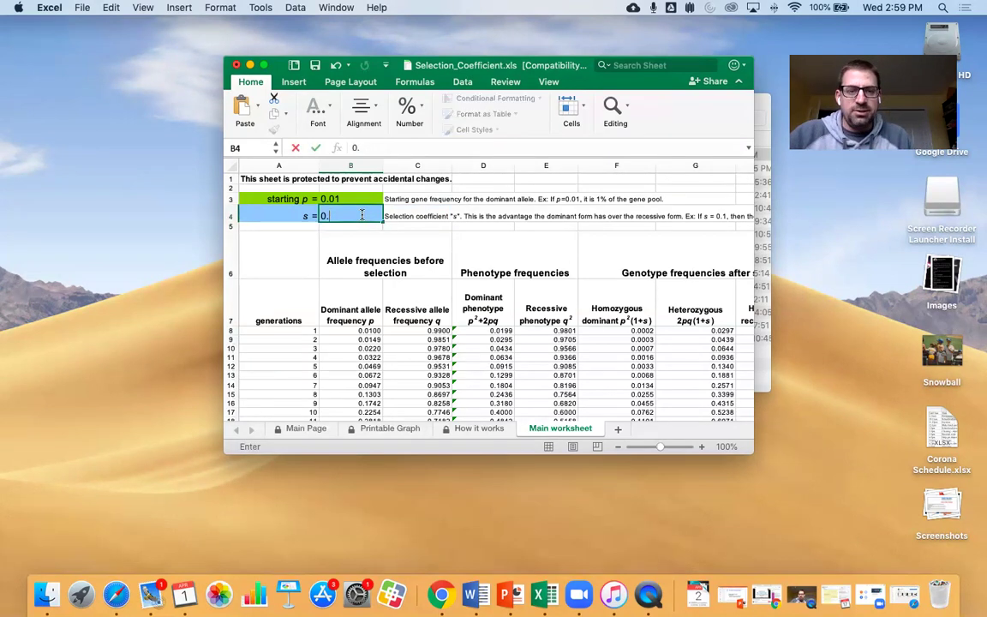
key("Return")
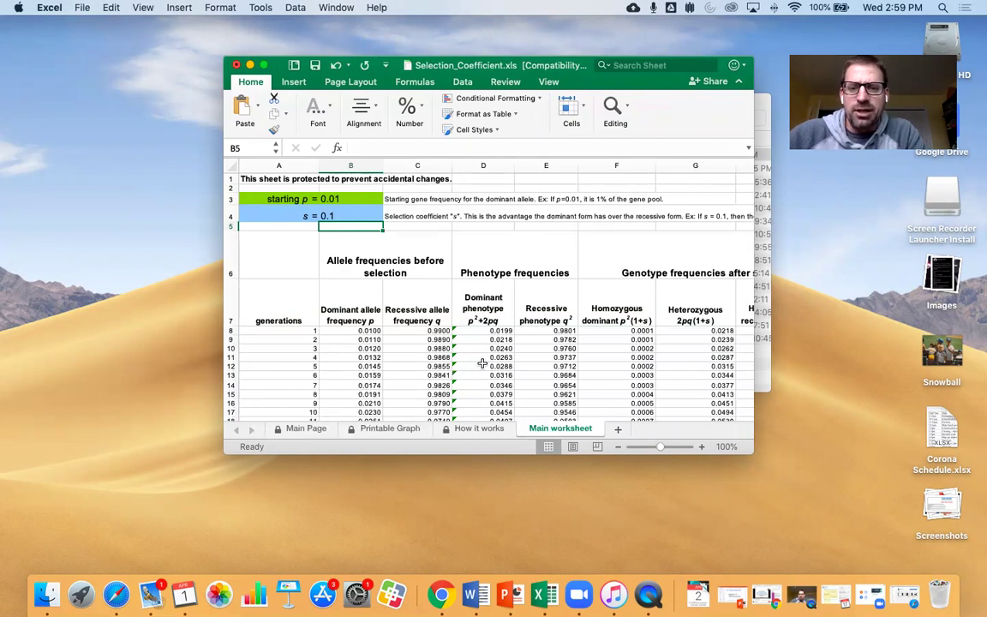
scroll(484, 363, "down", 1)
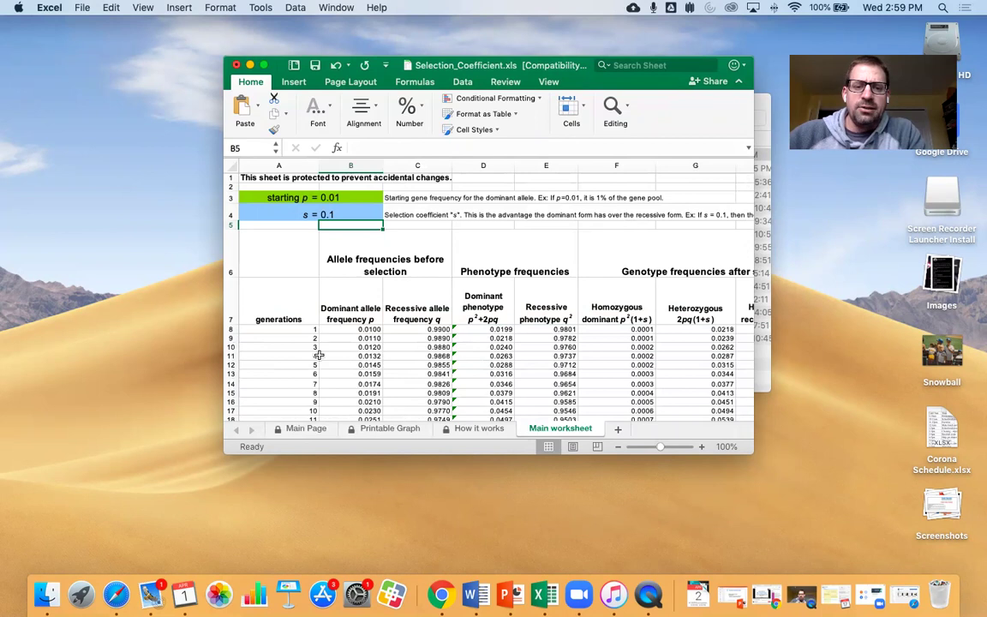
left_click(493, 329)
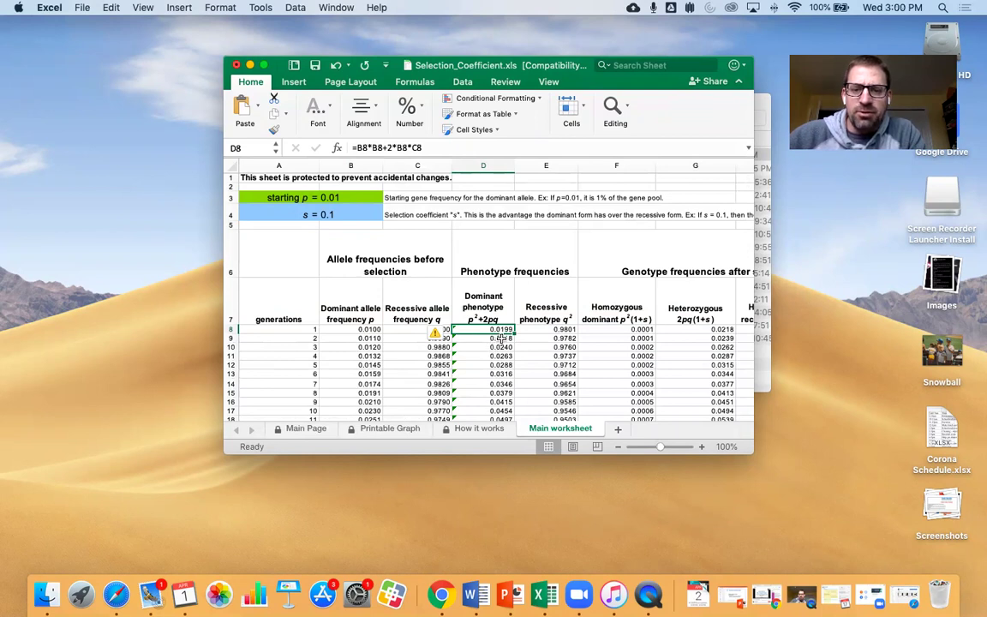
left_click(308, 328)
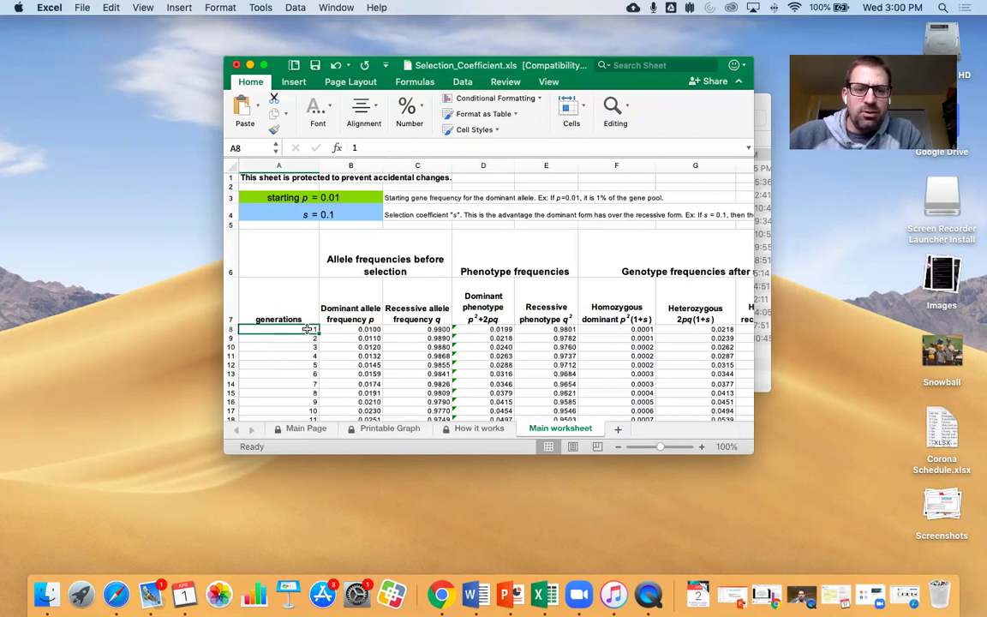
left_click(229, 330)
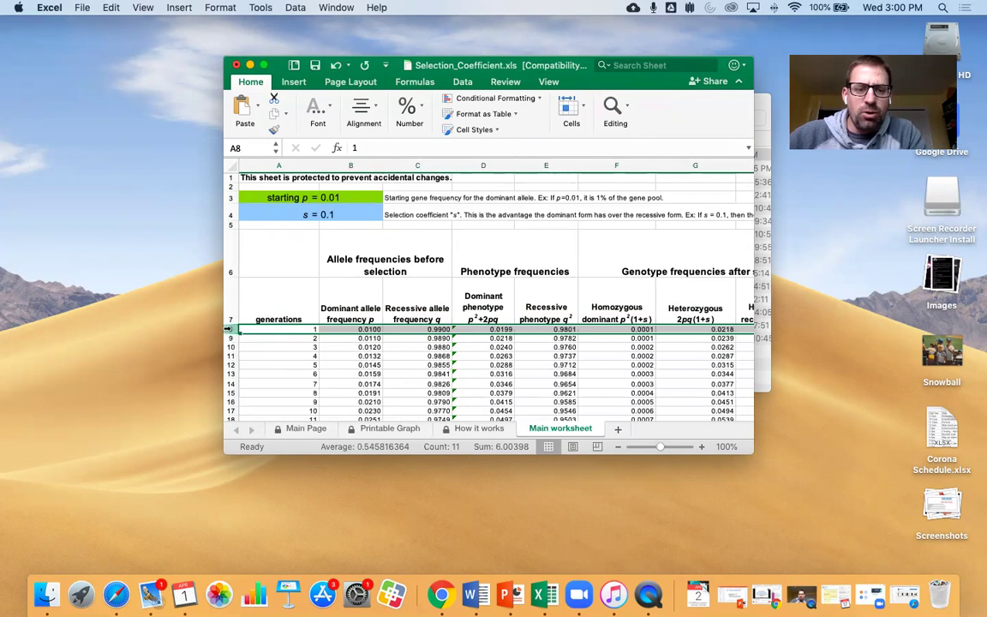
left_click(283, 329)
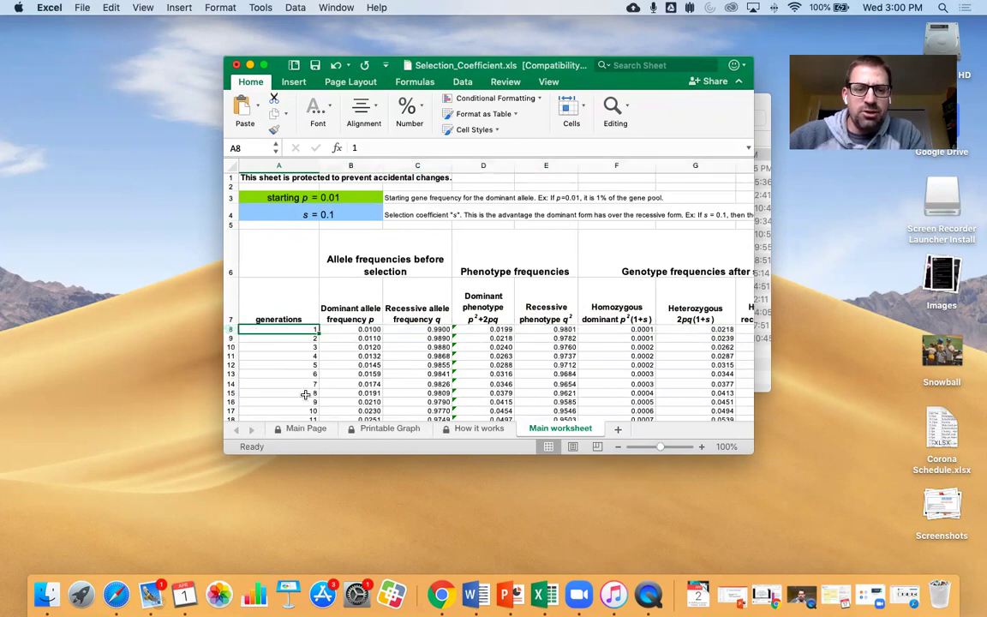
left_click(236, 410)
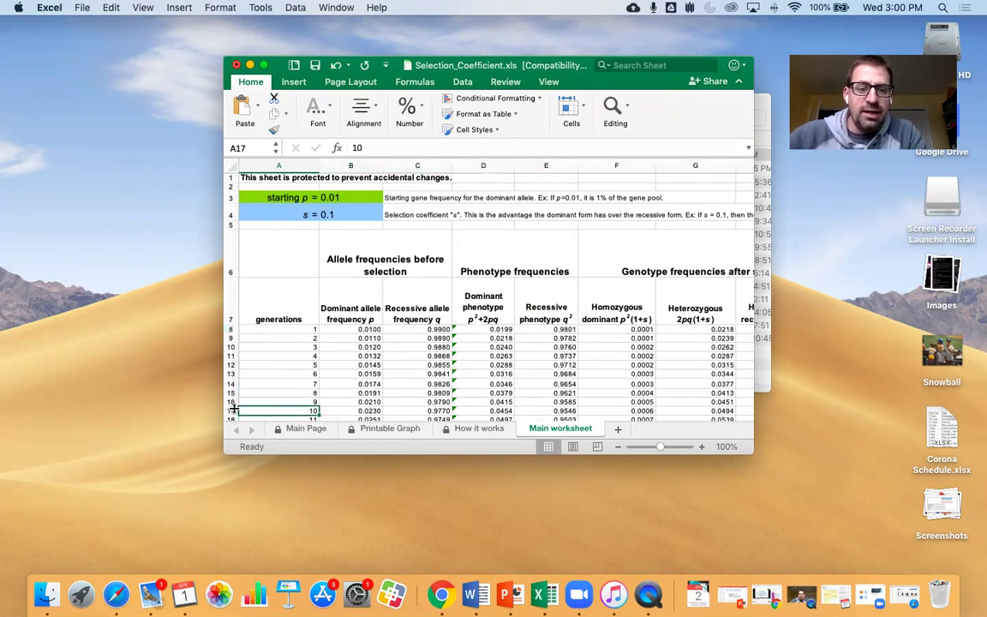
left_click(233, 410)
left_click(276, 410)
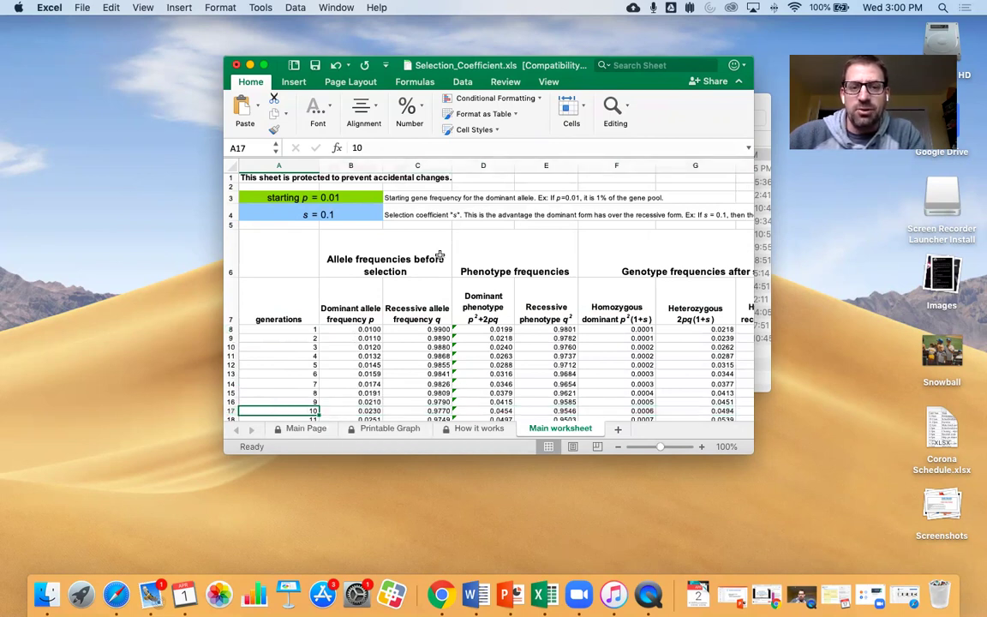
left_click(352, 215)
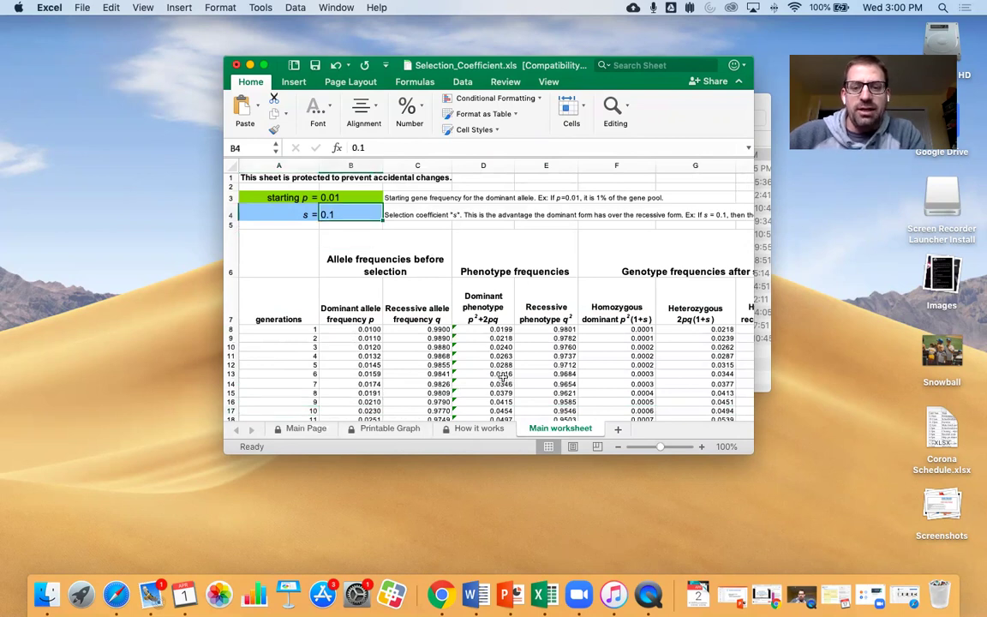
scroll(504, 377, "down", 2)
scroll(504, 377, "down", 3)
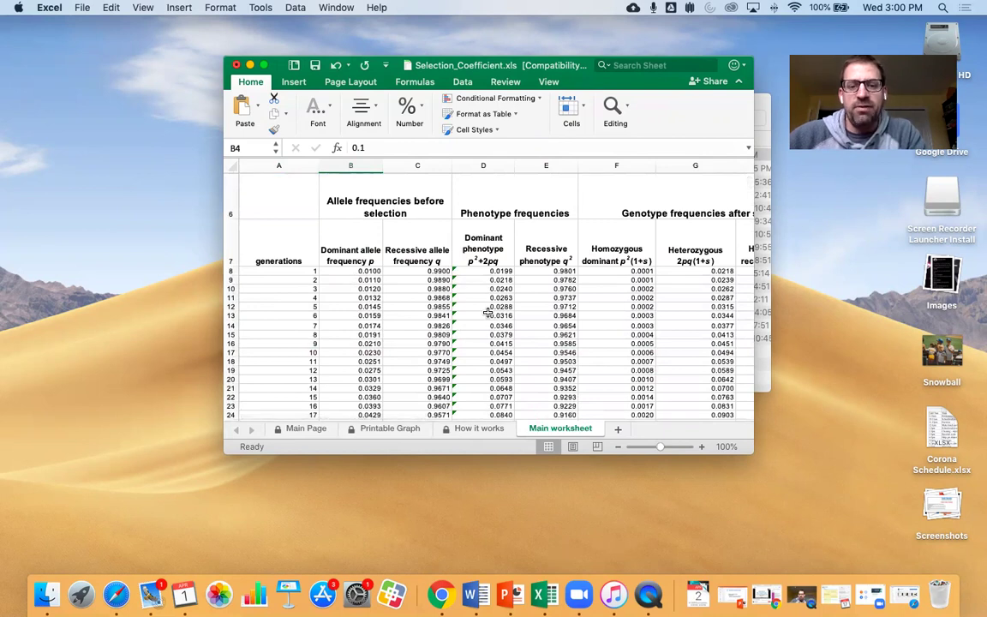
scroll(488, 313, "up", 3)
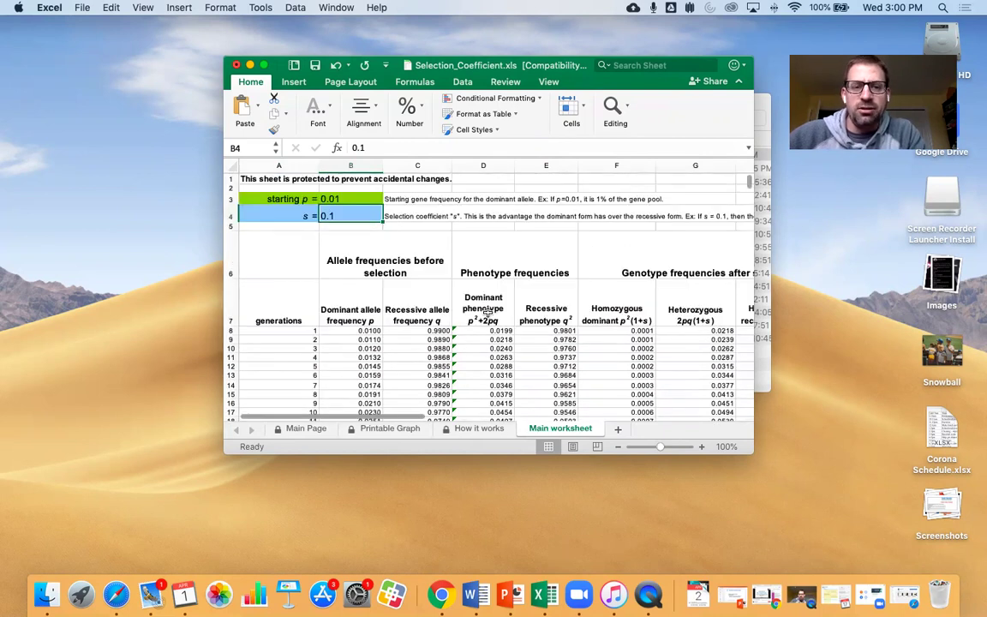